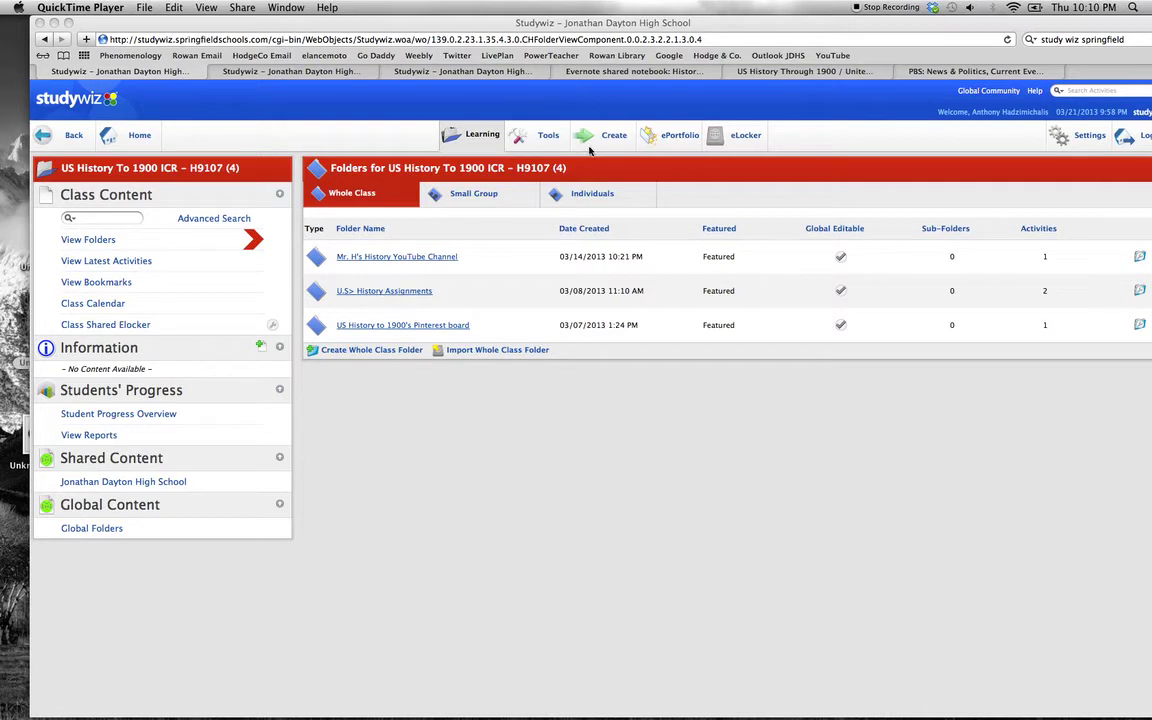
Step: Show the shared History 1900s notebook and scroll through the 3/21 Class overview note
left_click(620, 73)
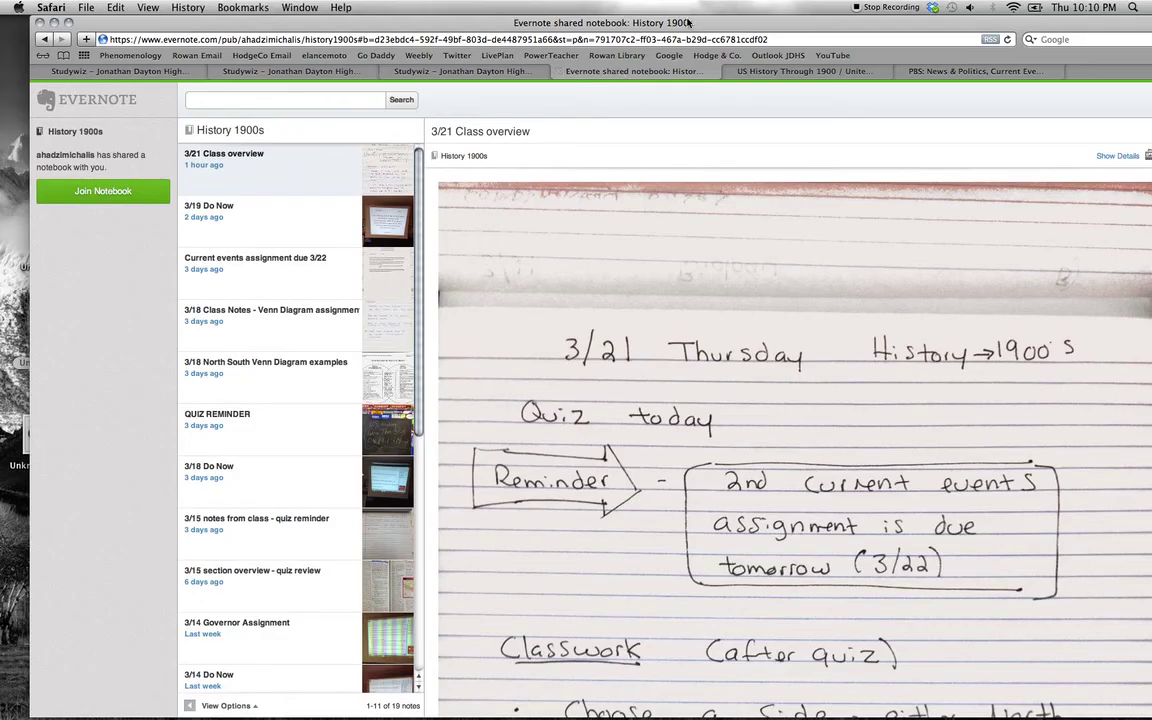
left_click_drag(688, 22, 661, 22)
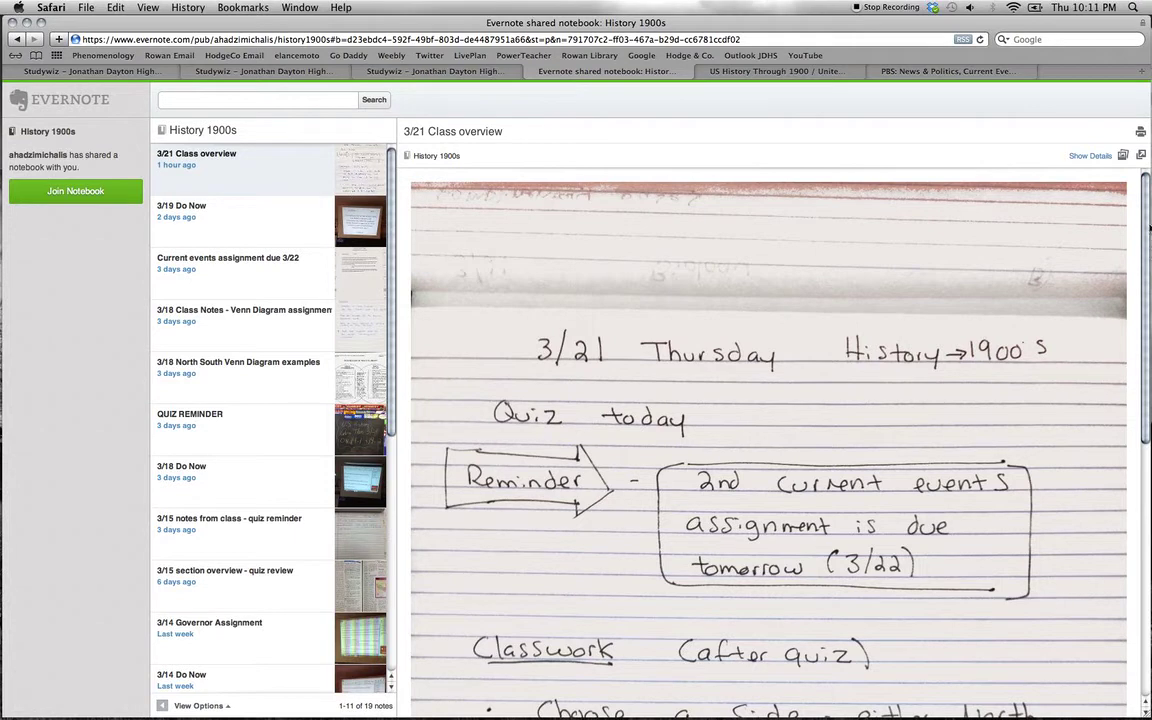
left_click_drag(1146, 228, 1145, 328)
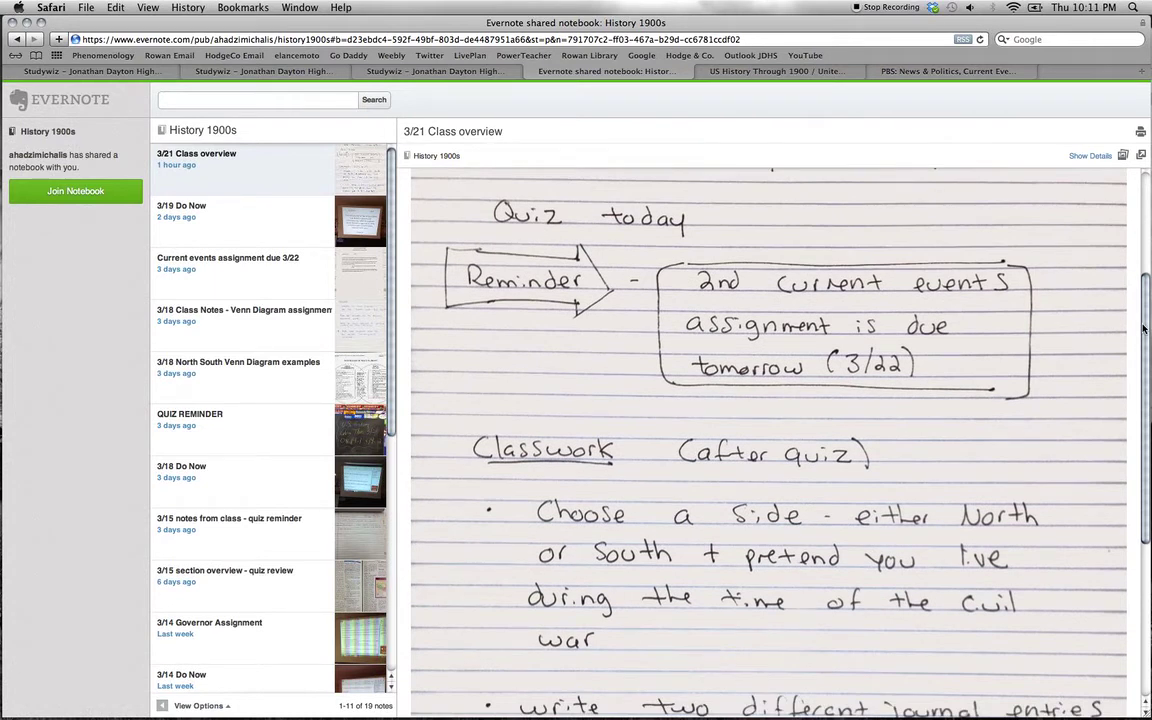
left_click_drag(1144, 328, 1141, 400)
scroll(1141, 400, "down", 3)
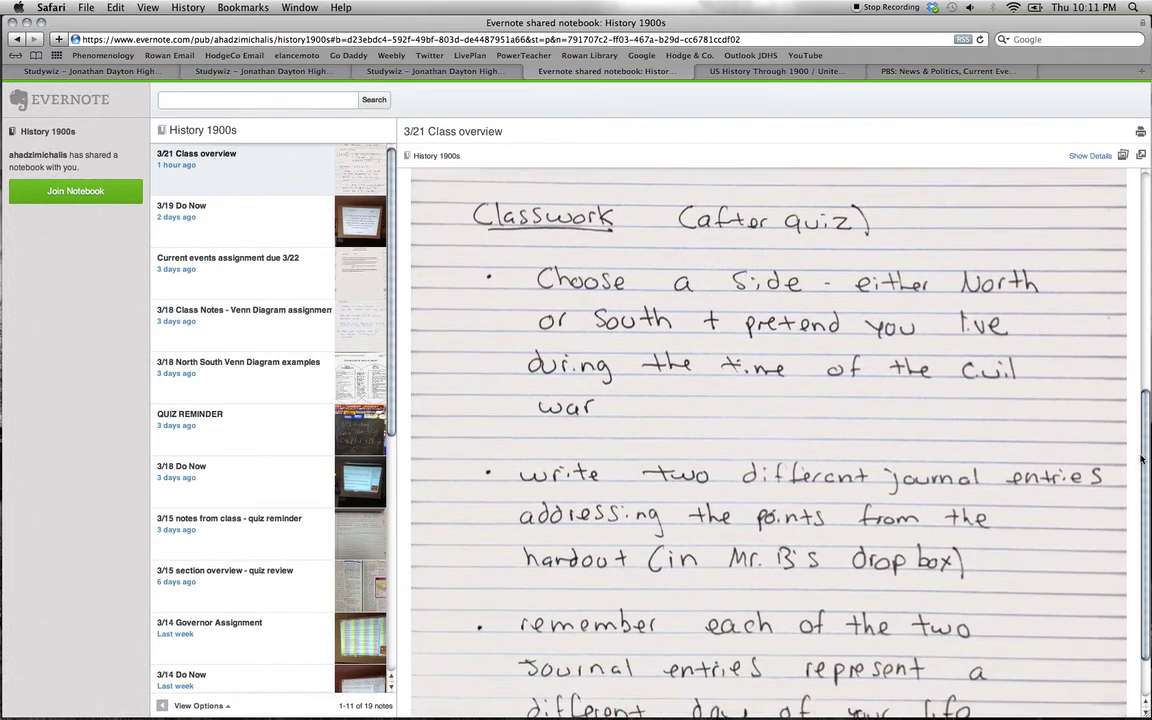
scroll(1128, 397, "up", 10)
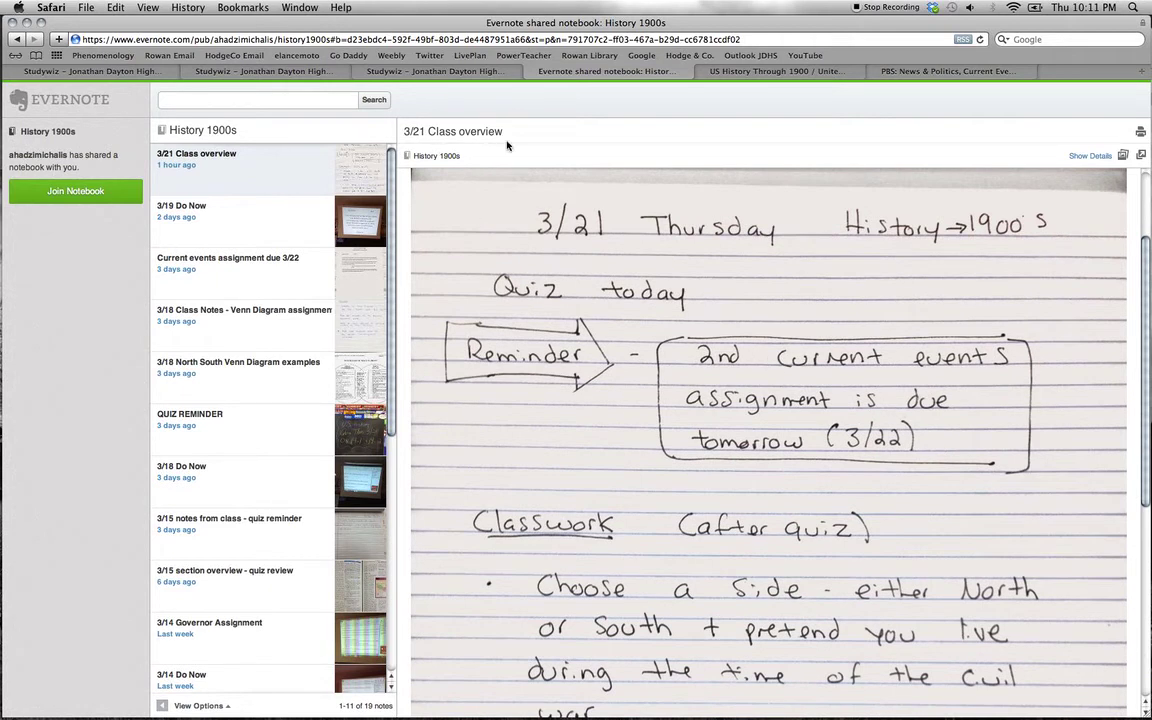
Step: Open the Option B current events activity details in the History Assignments folder
left_click(319, 72)
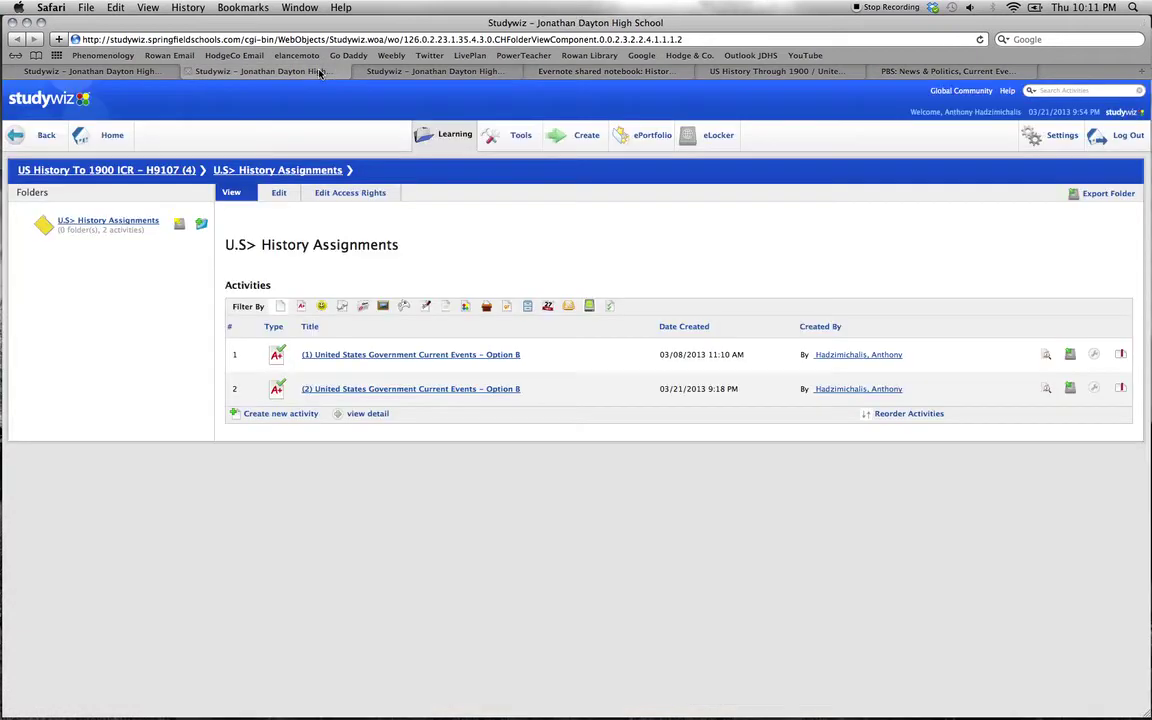
left_click(449, 390)
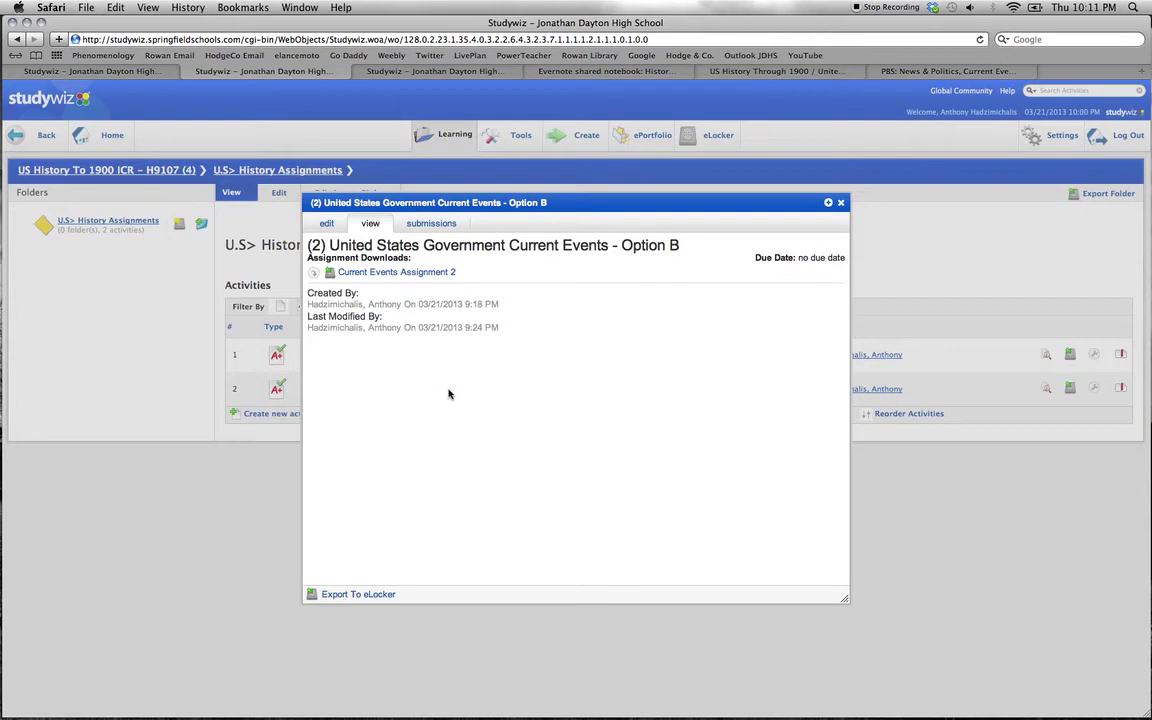
left_click(431, 273)
mouse_move(1005, 700)
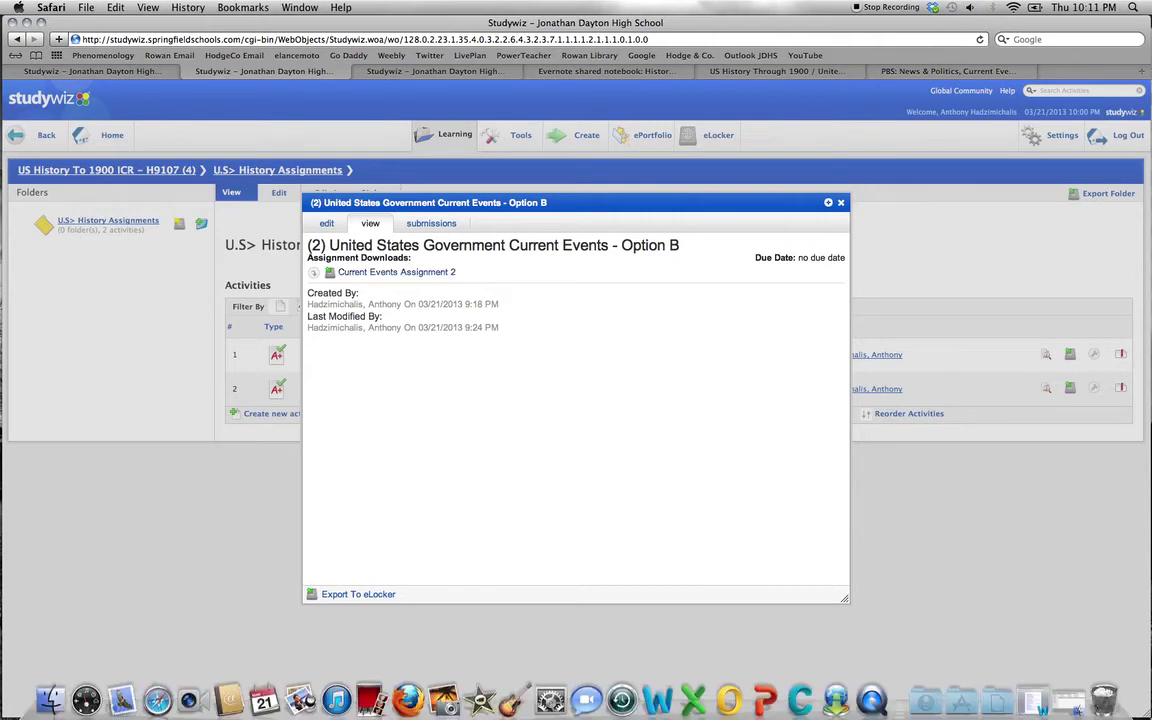
left_click(1038, 697)
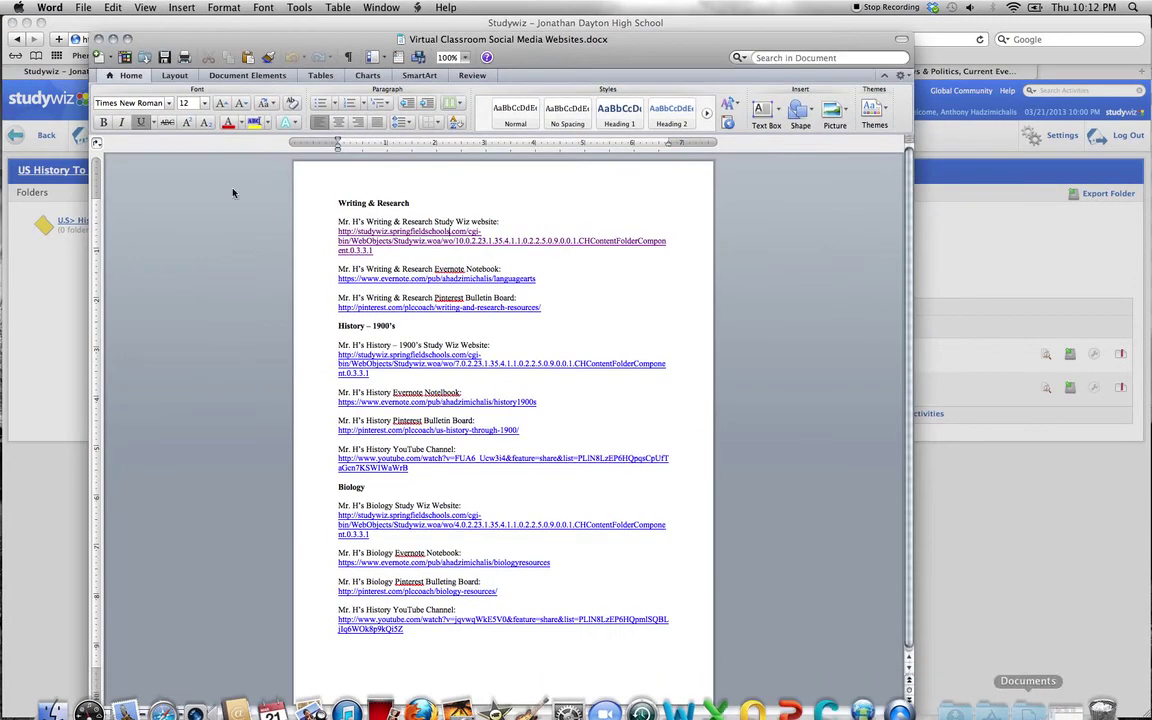
left_click(112, 38)
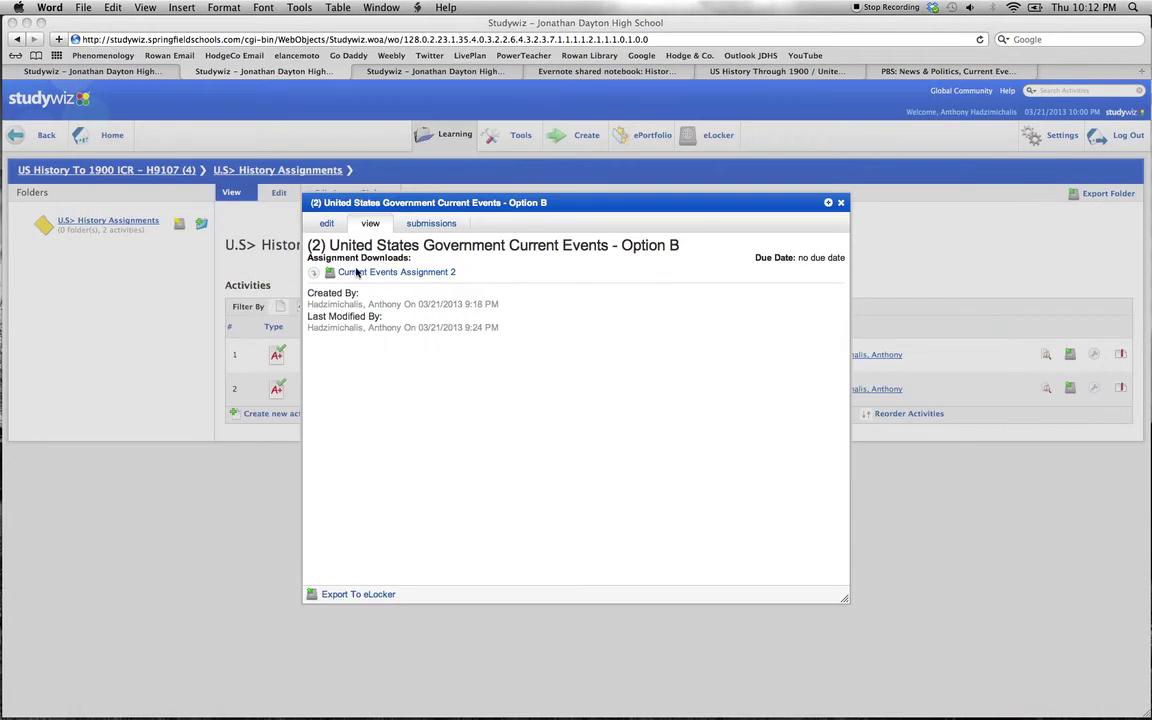
left_click(450, 254)
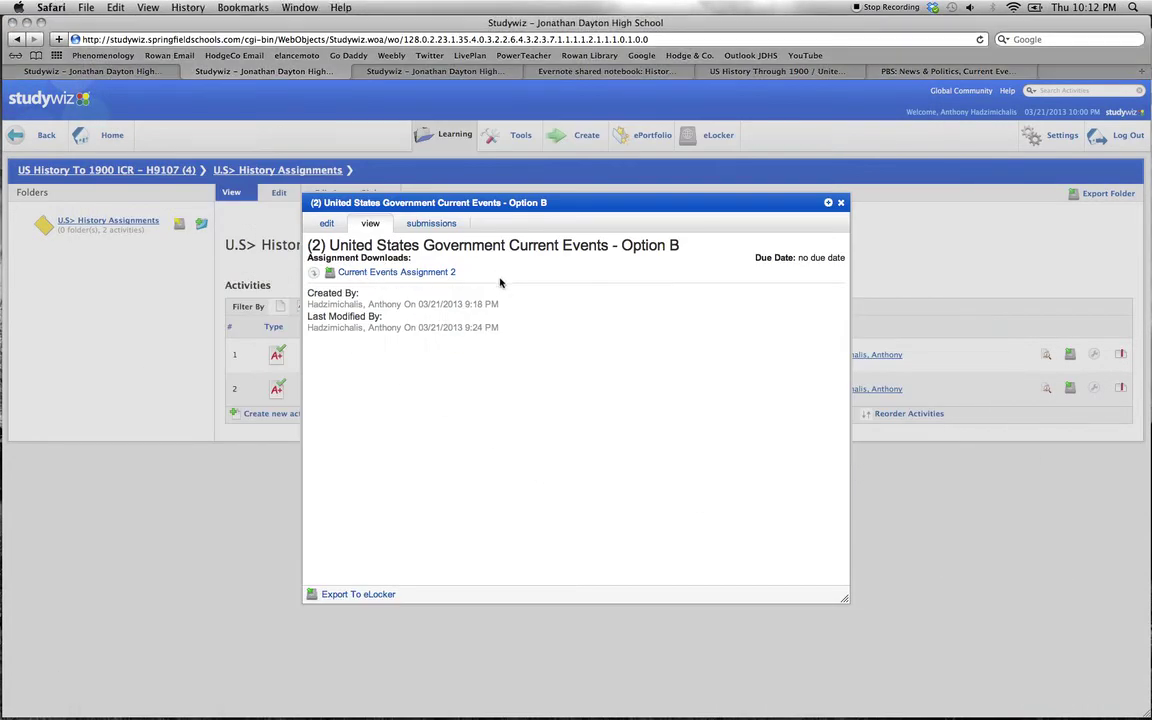
Step: Download the Current Events Assignment 2 linked file to the Desktop
right_click(441, 274)
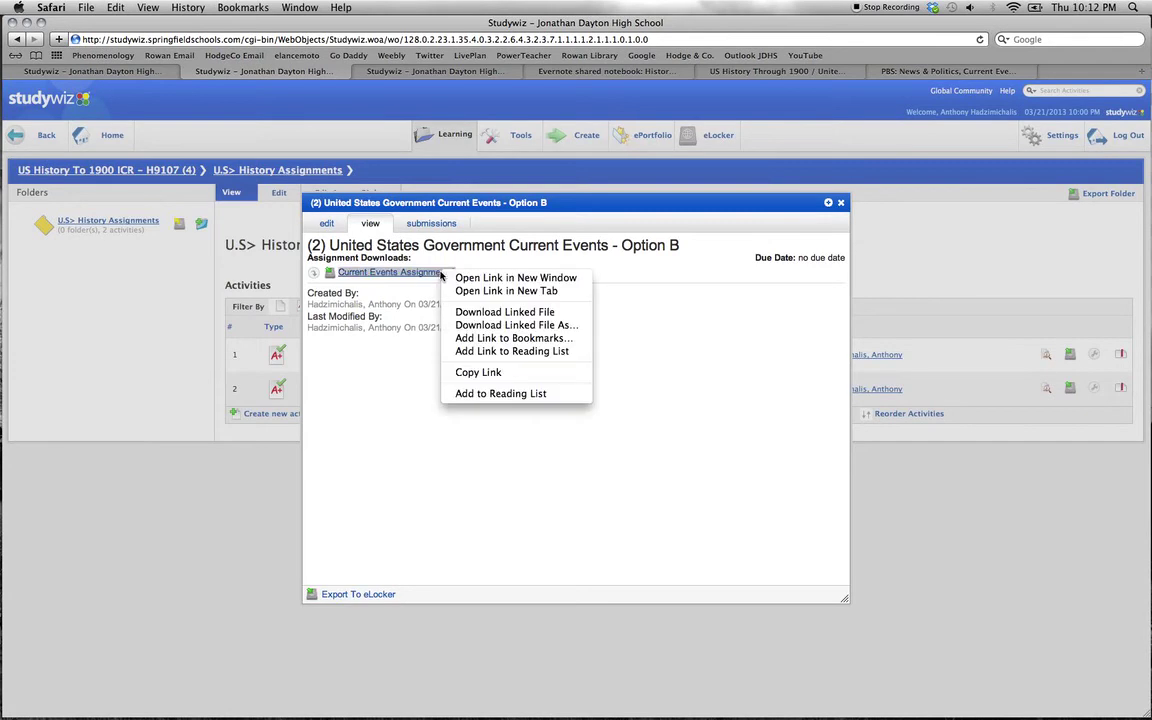
left_click(474, 326)
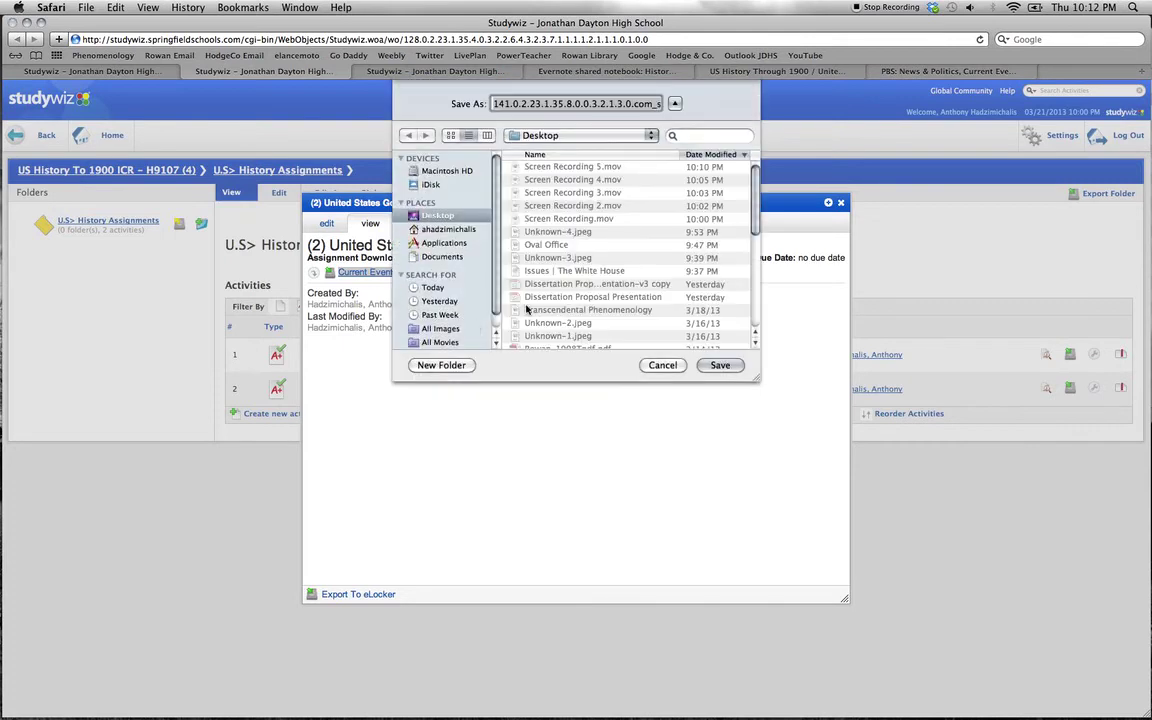
left_click(721, 366)
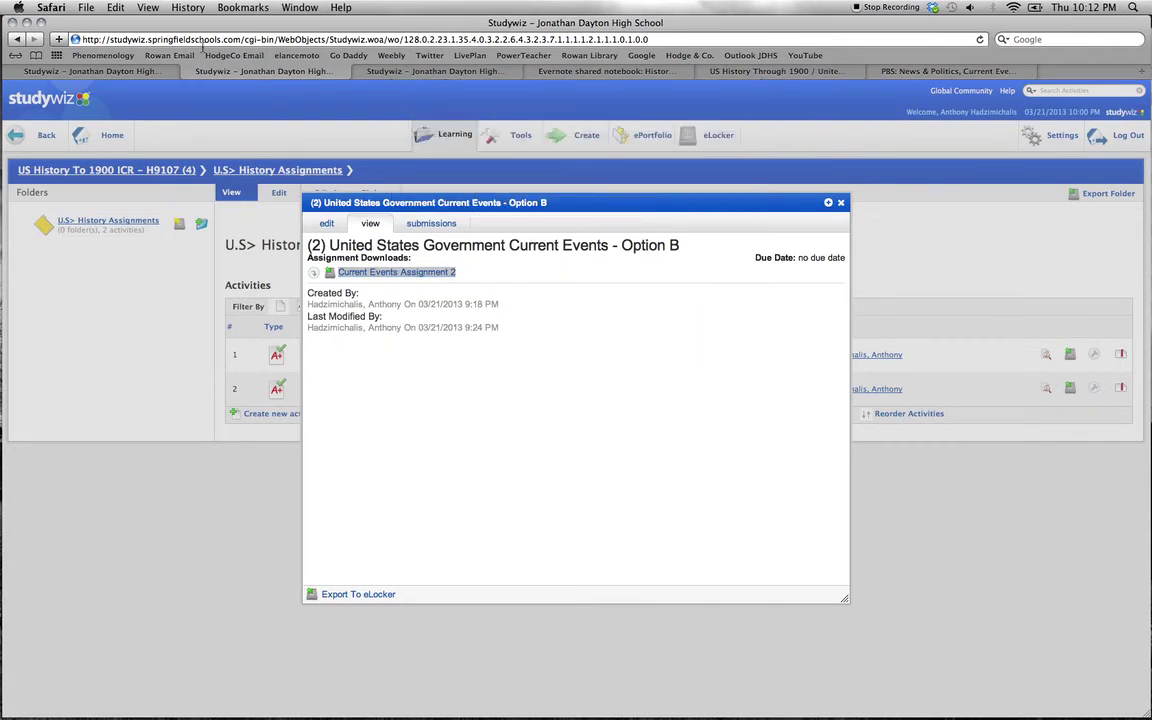
Step: Open Current+Events+Assignment+2.docx in Word, declining to open the downloaded web application file
left_click(26, 22)
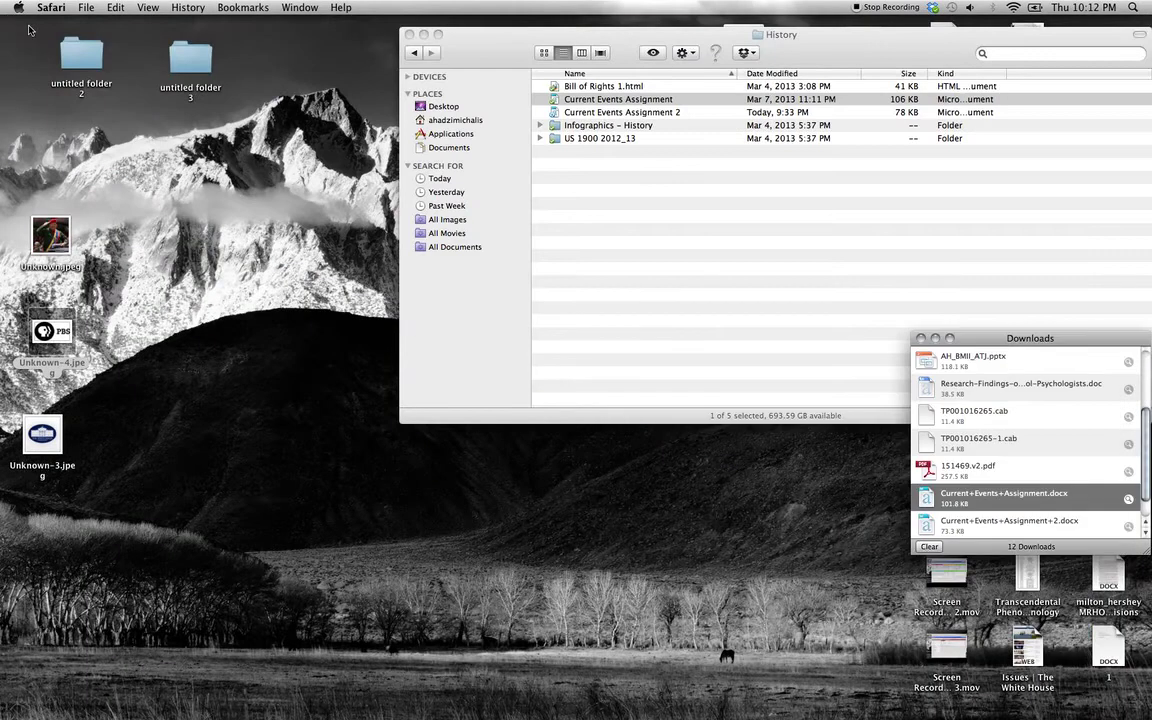
left_click(423, 34)
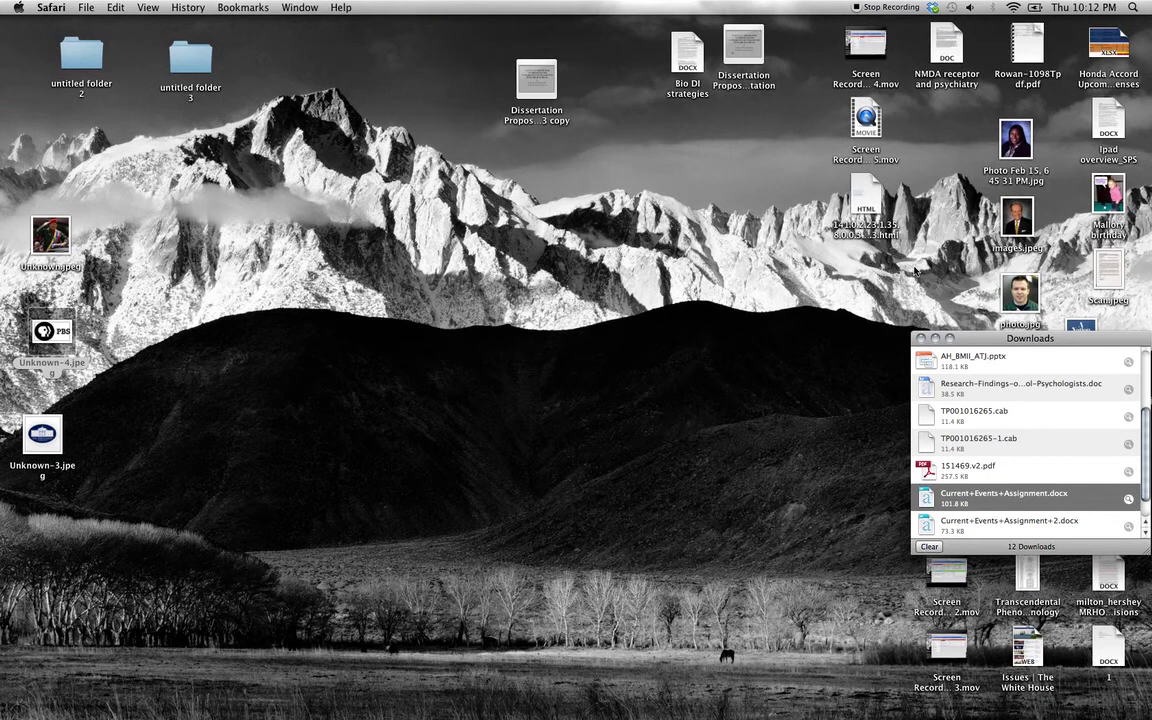
double_click(866, 198)
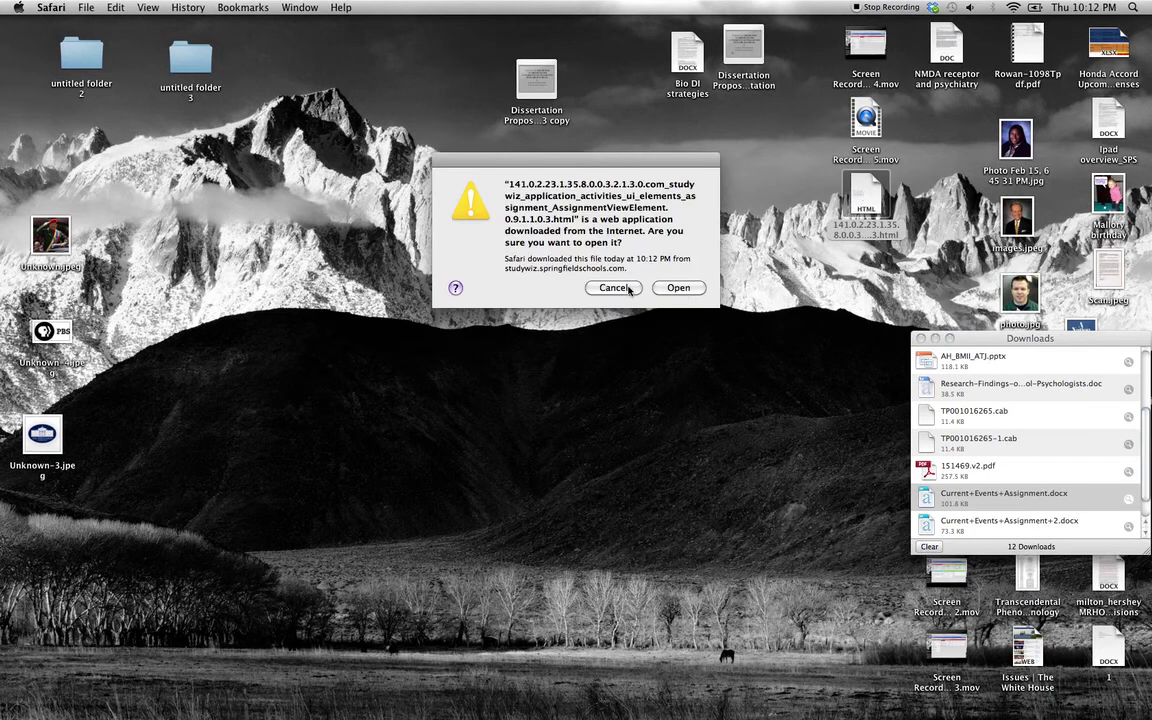
left_click(613, 288)
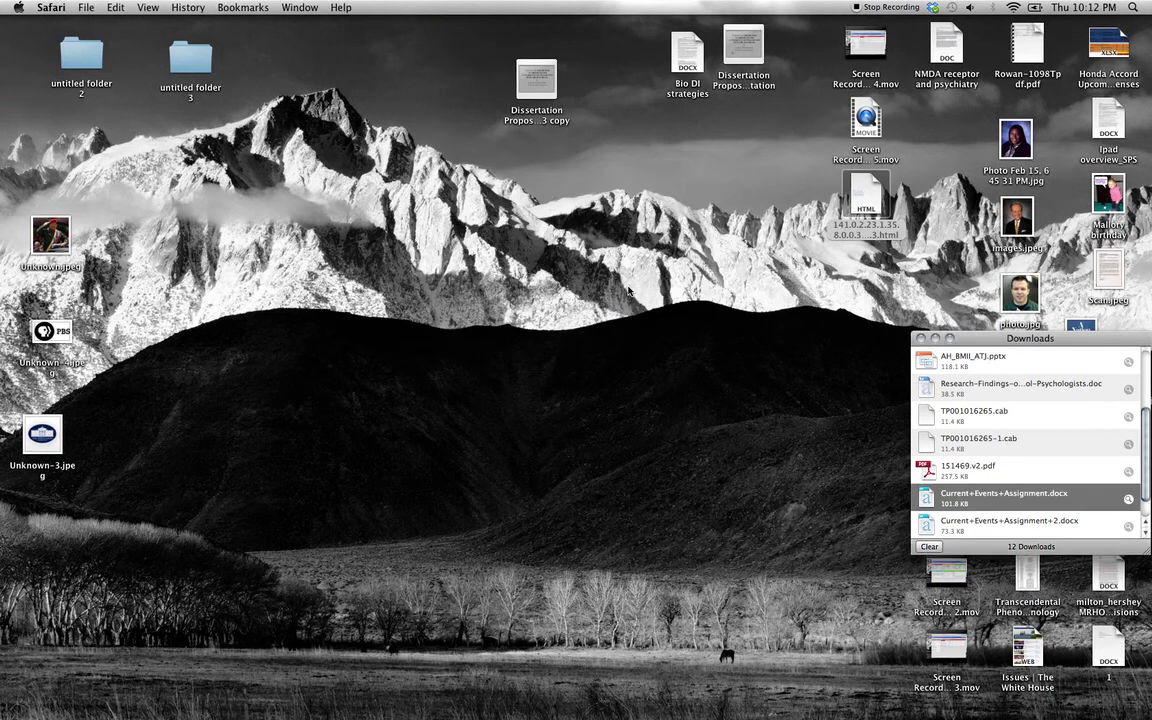
double_click(940, 524)
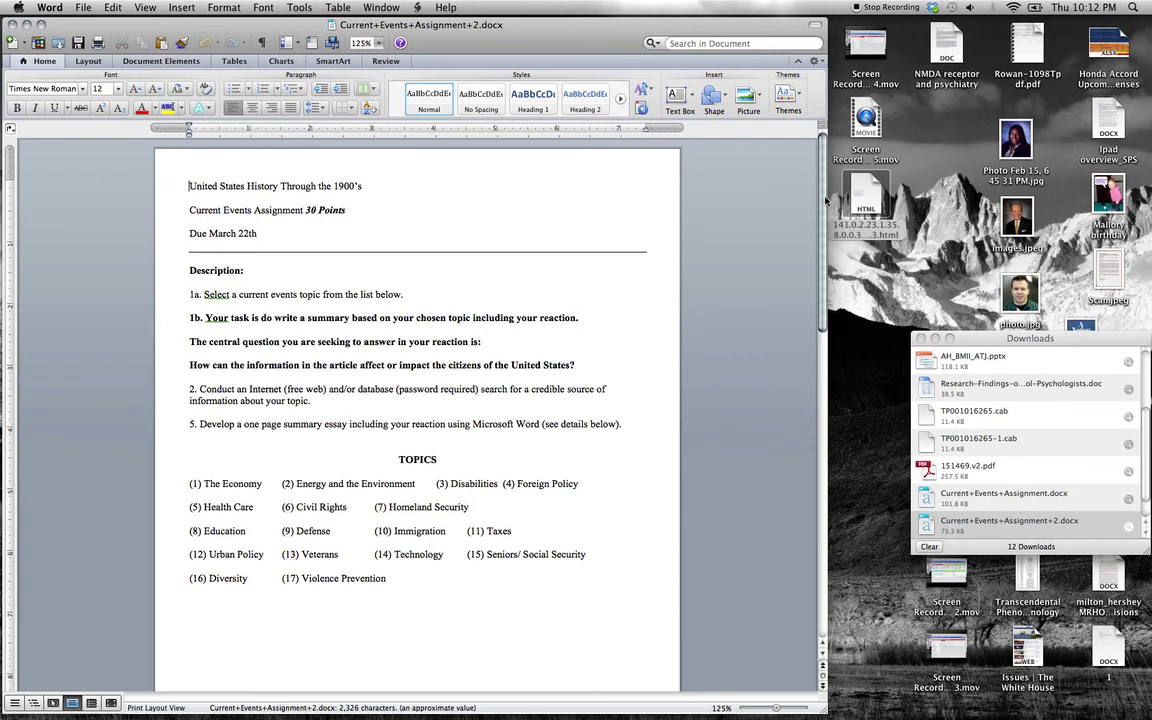
Step: Look over the 30-point assignment and its 17 topics, then minimize the Word document
mouse_move(826, 201)
left_mouse_down()
mouse_move(825, 213)
mouse_move(814, 190)
left_mouse_up()
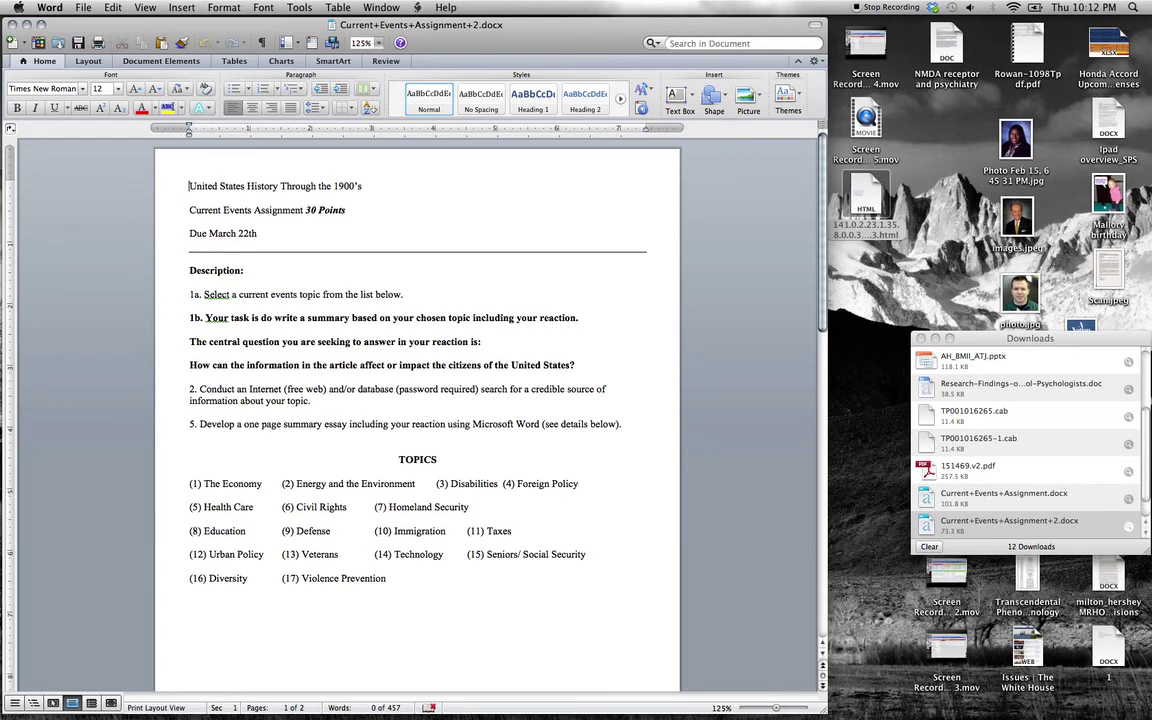
left_click(26, 23)
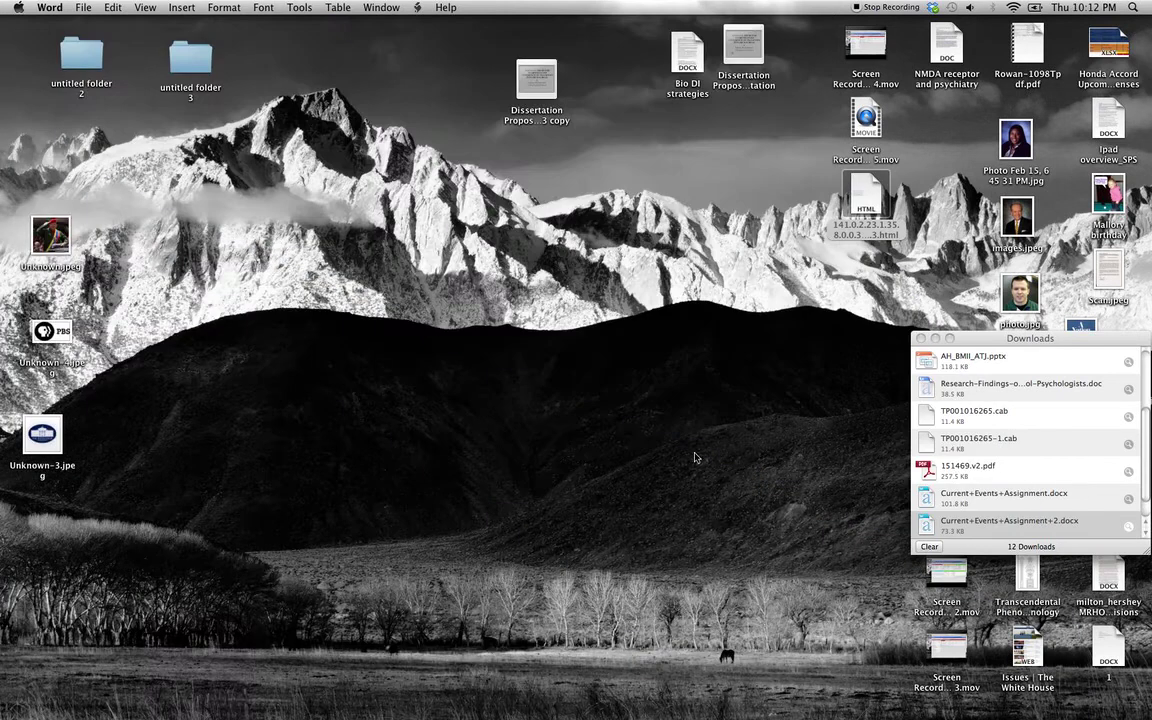
Step: Restore Safari, close the assignment details, and go to the US History Through 1900 board
mouse_move(1076, 710)
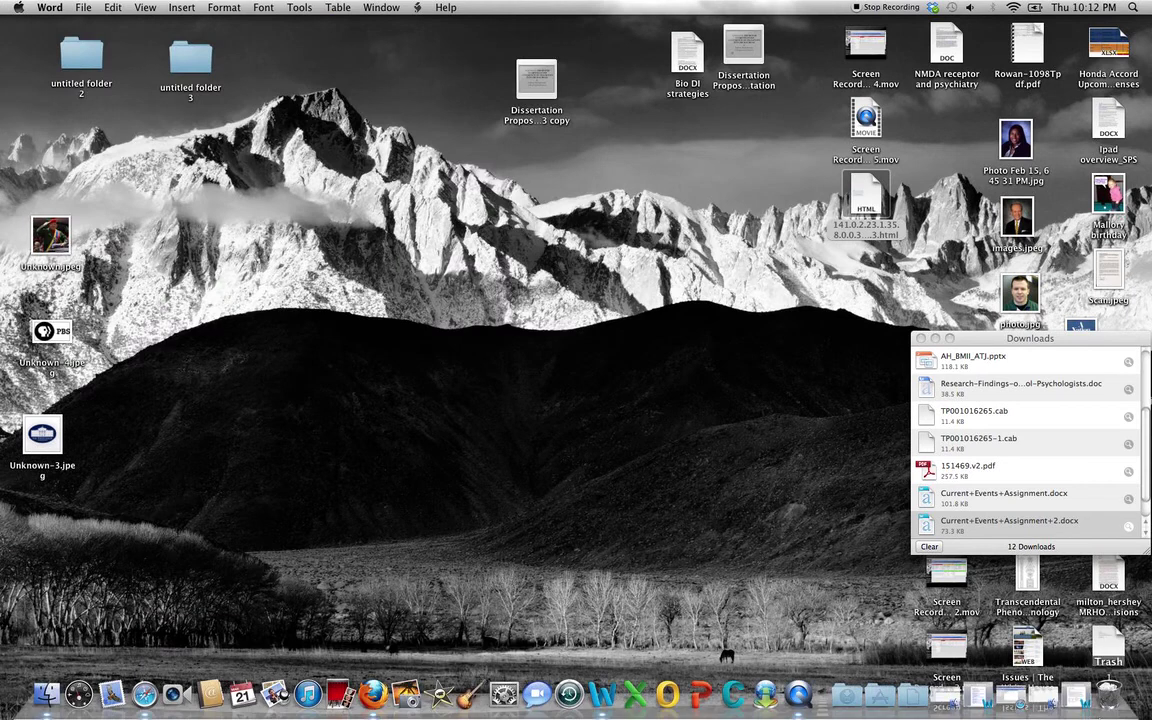
left_click(1010, 700)
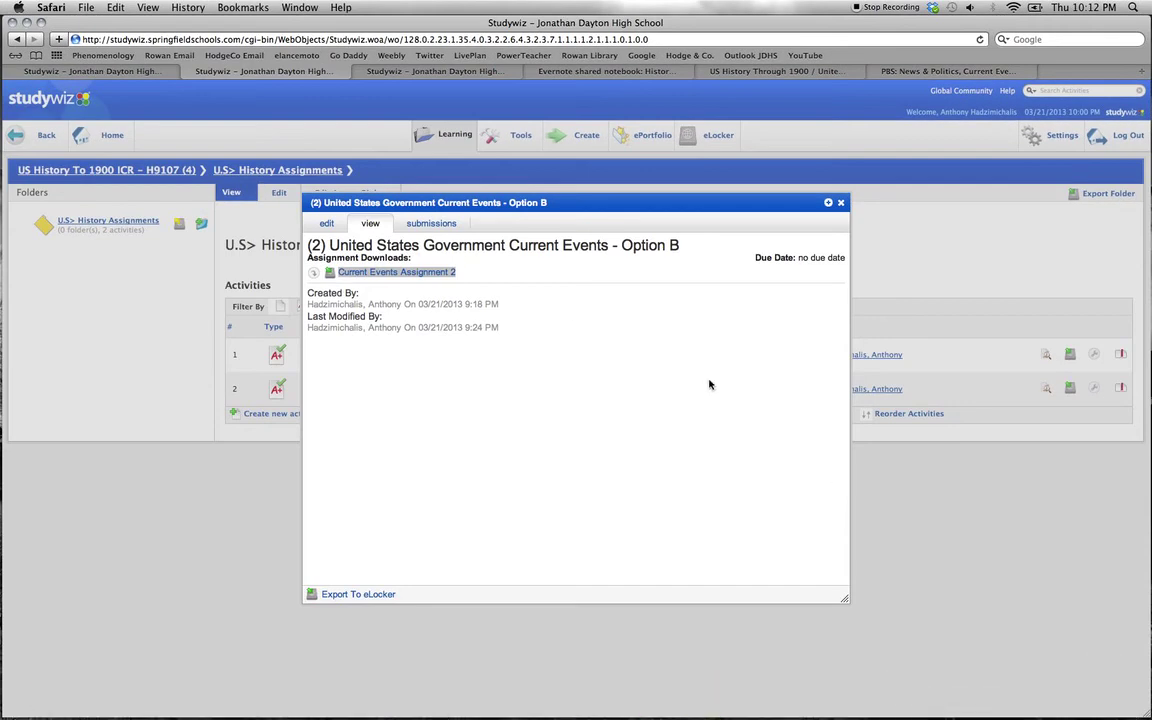
left_click(840, 204)
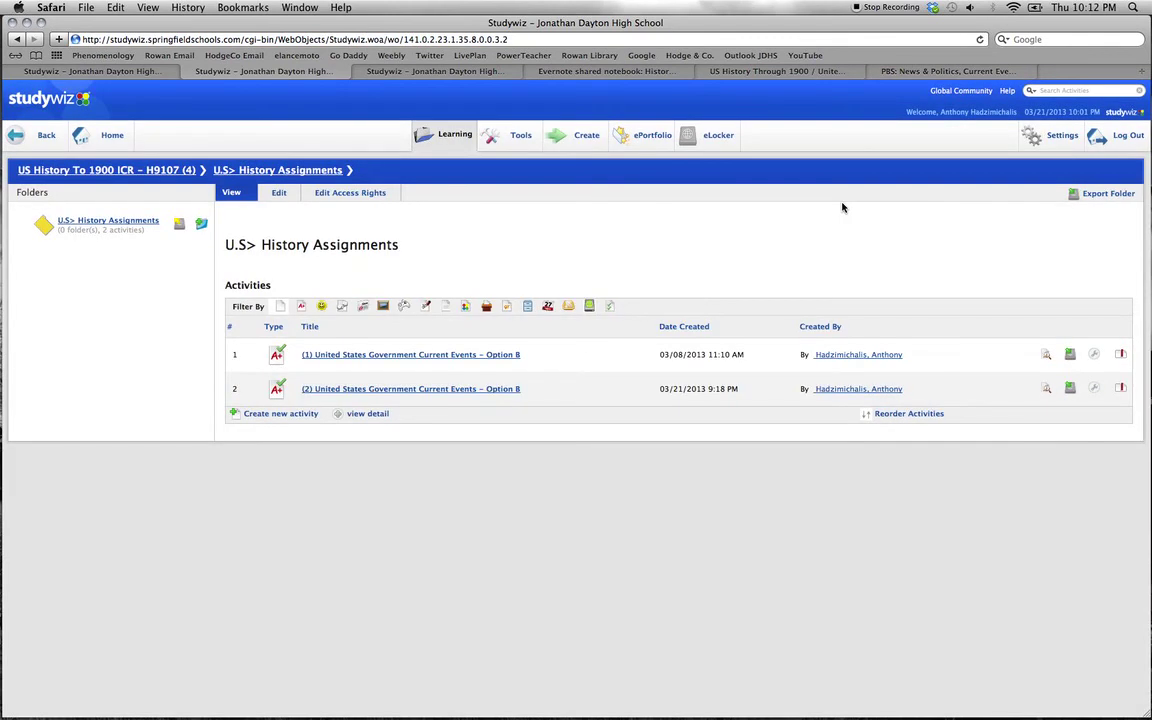
left_click(775, 71)
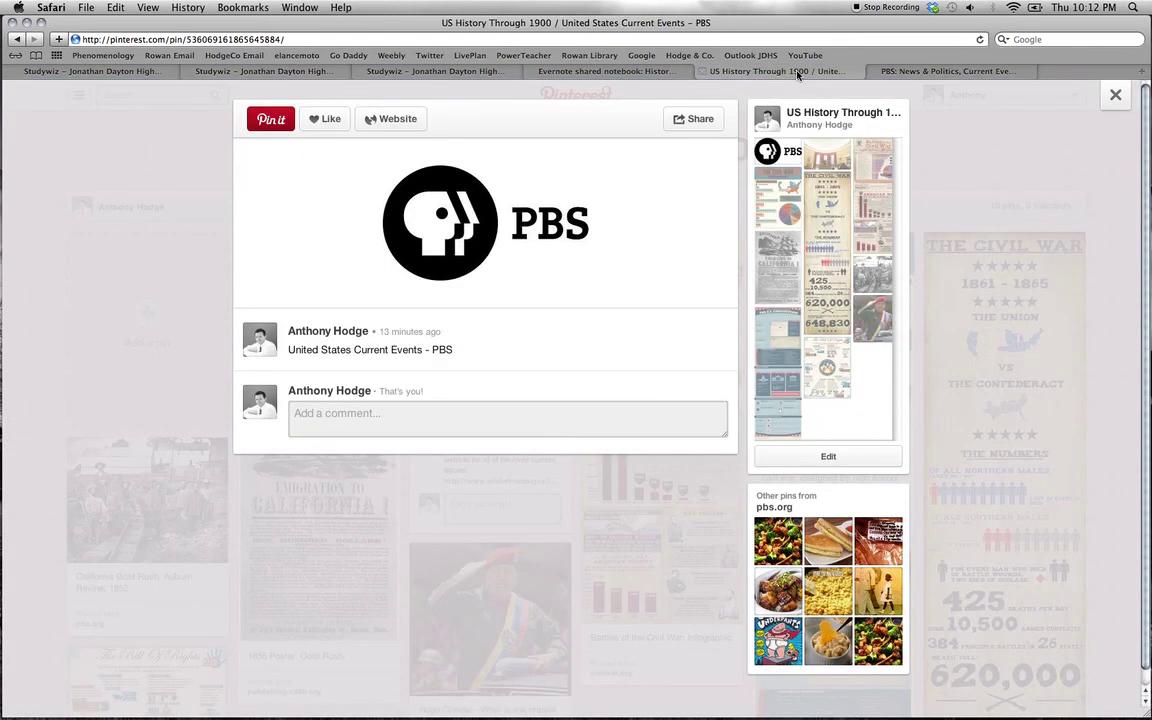
mouse_move(477, 255)
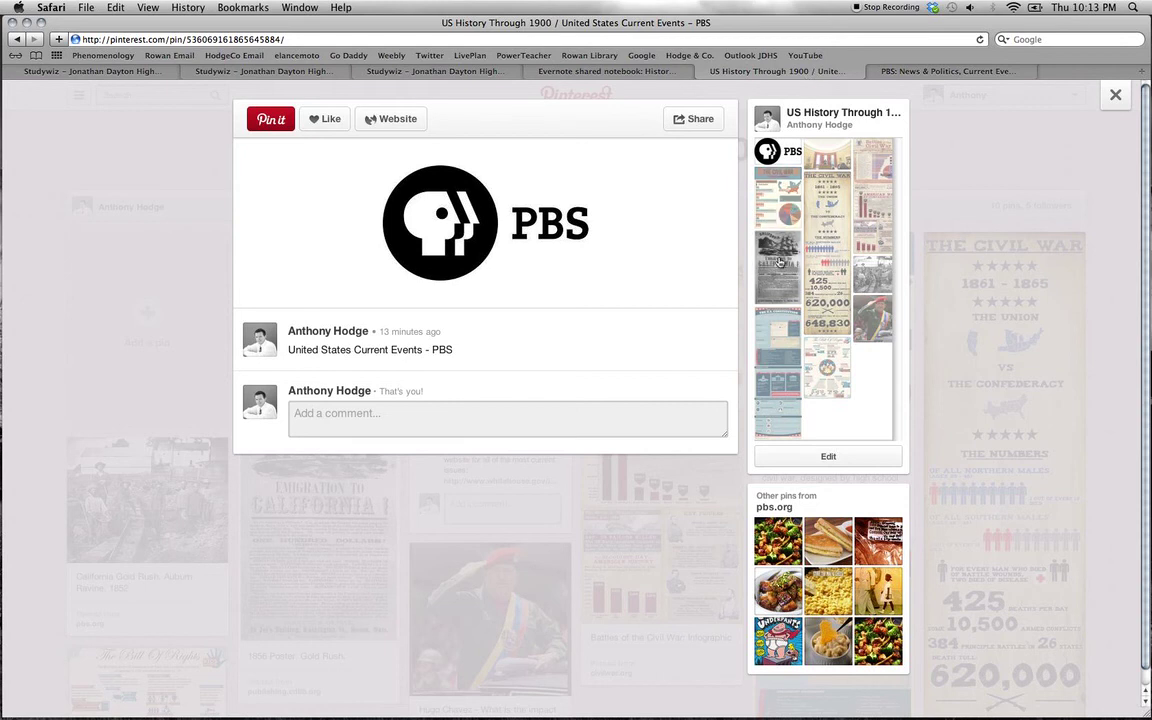
Step: Follow the PBS pin to pbs.org's News & Public Affairs page, then minimize that window
left_click(451, 258)
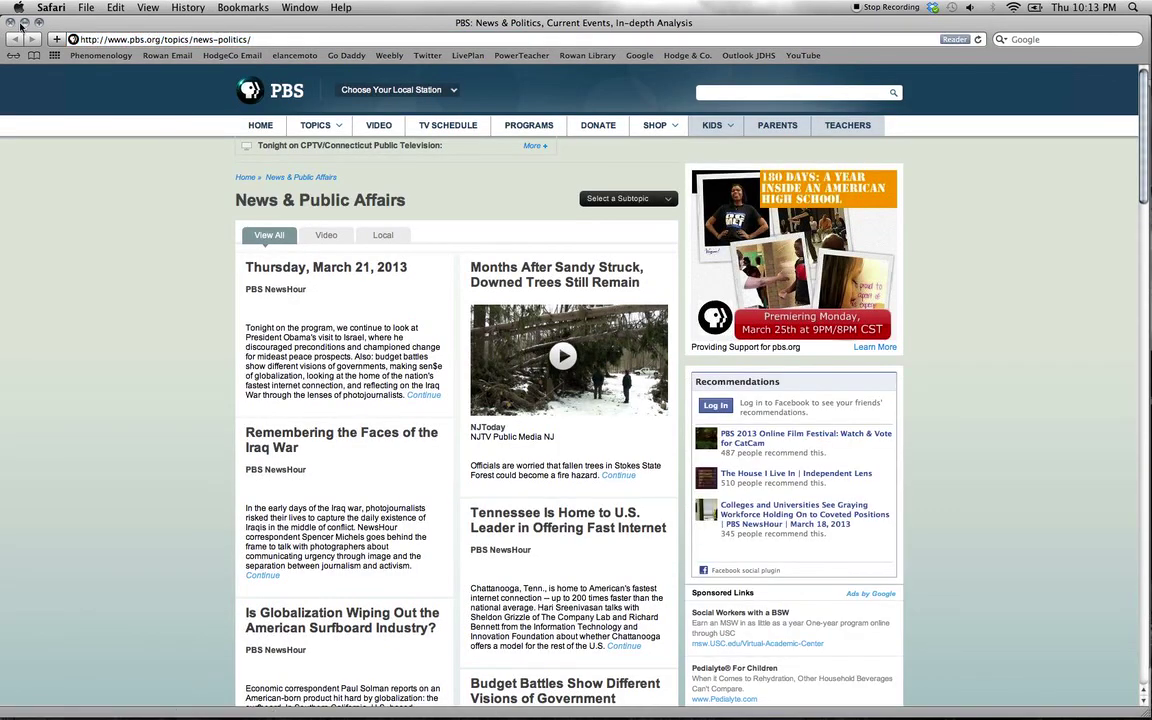
left_click(22, 23)
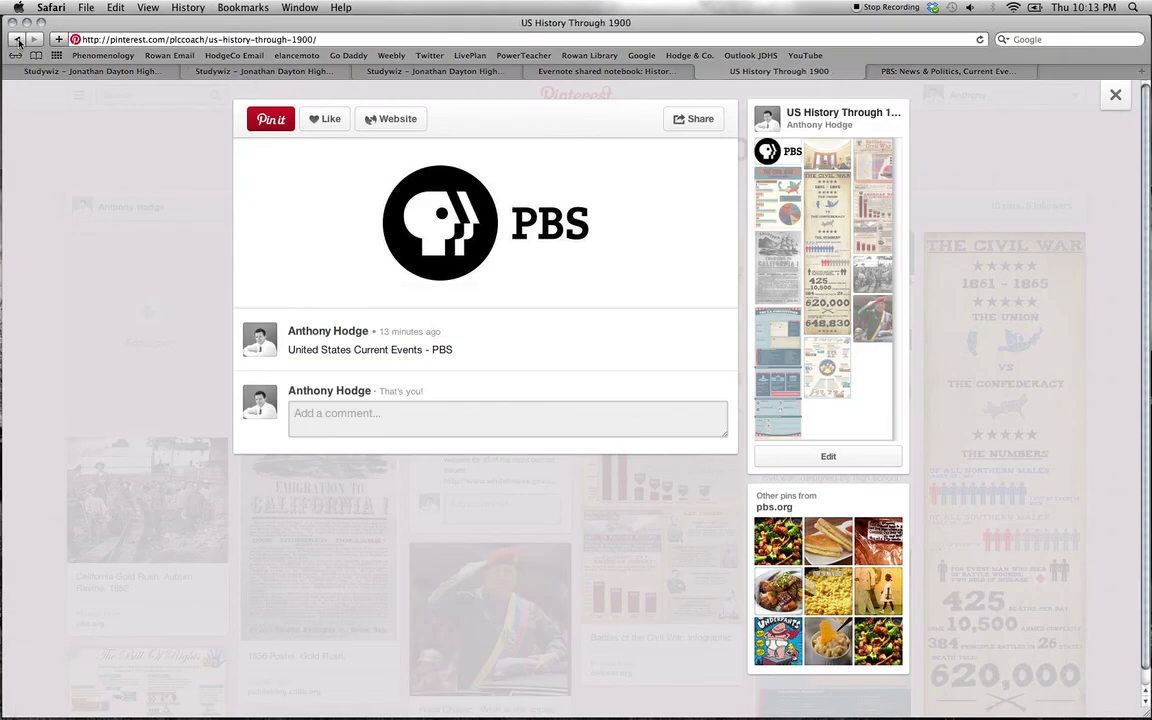
Step: Go back to the board, open the United States Government Current Events pin, and follow its whitehouse.gov link
left_click(17, 40)
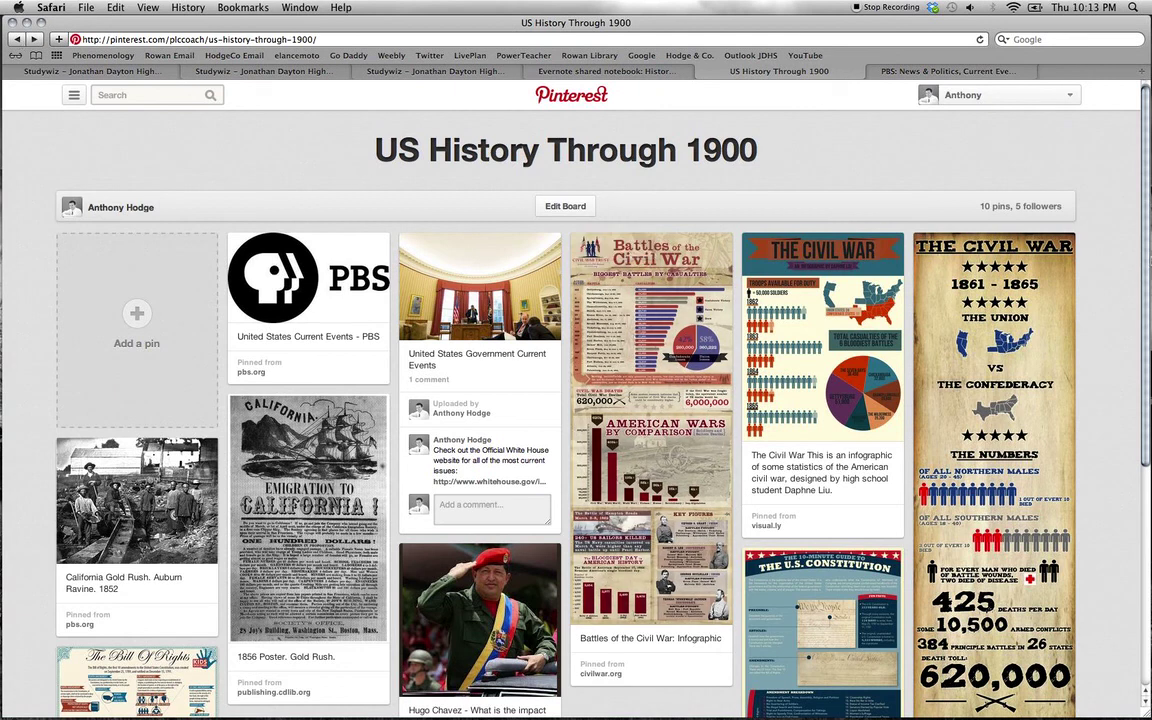
left_click(485, 325)
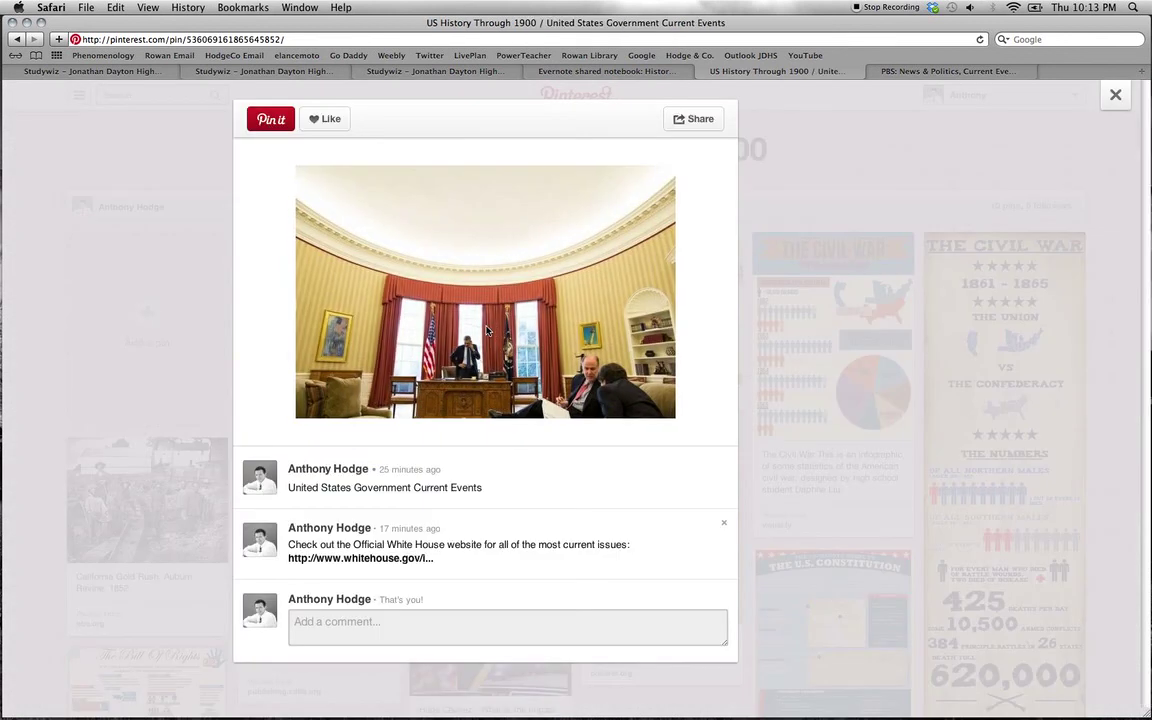
left_click(397, 561)
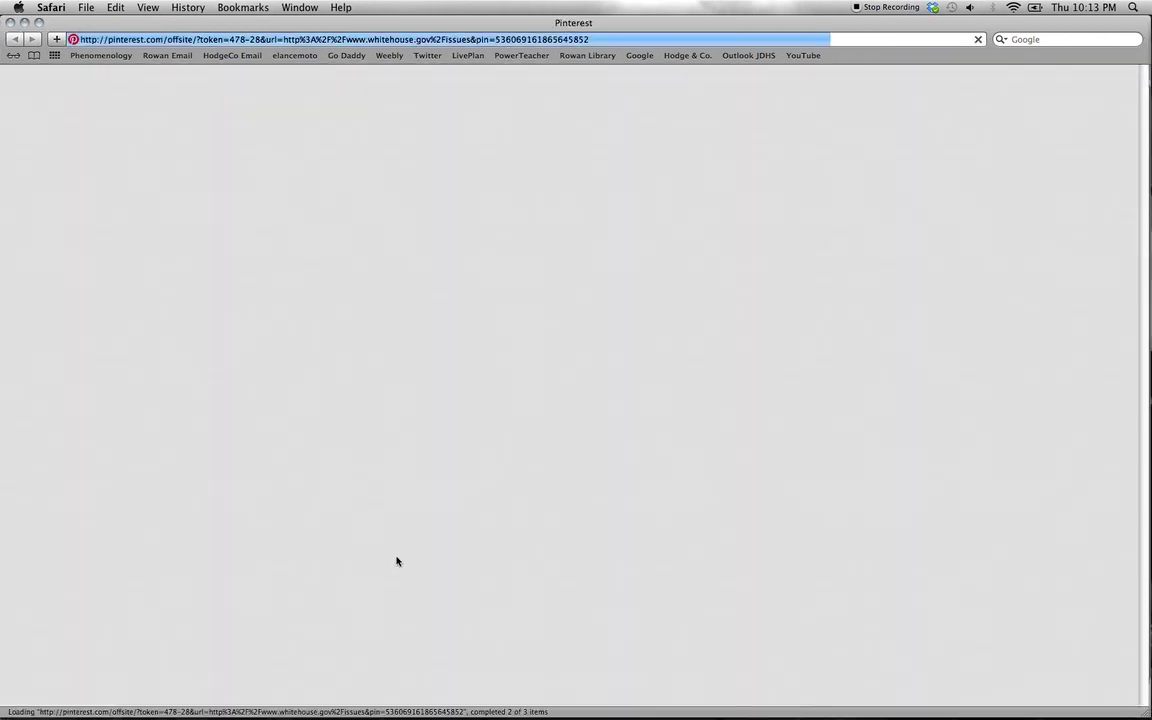